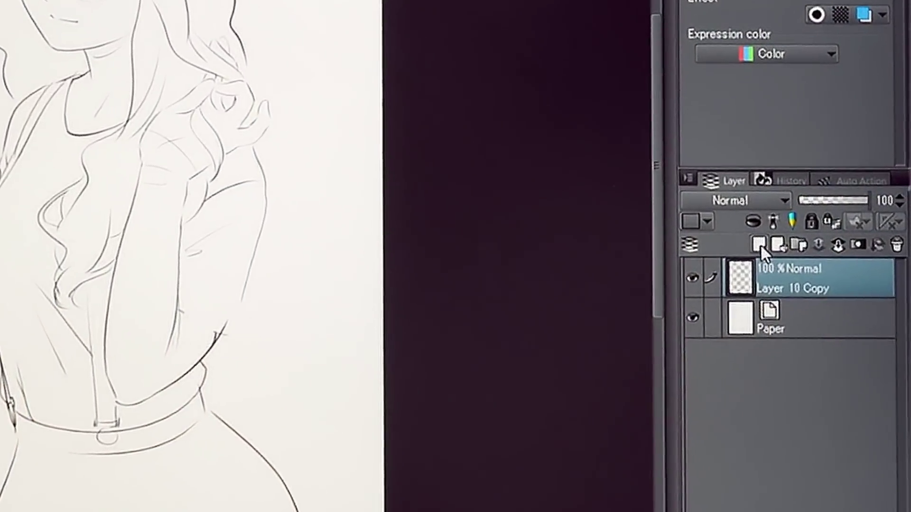
Step: Add a new raster layer, Layer 1, and place it below the Layer 10 Copy line art
click(735, 224)
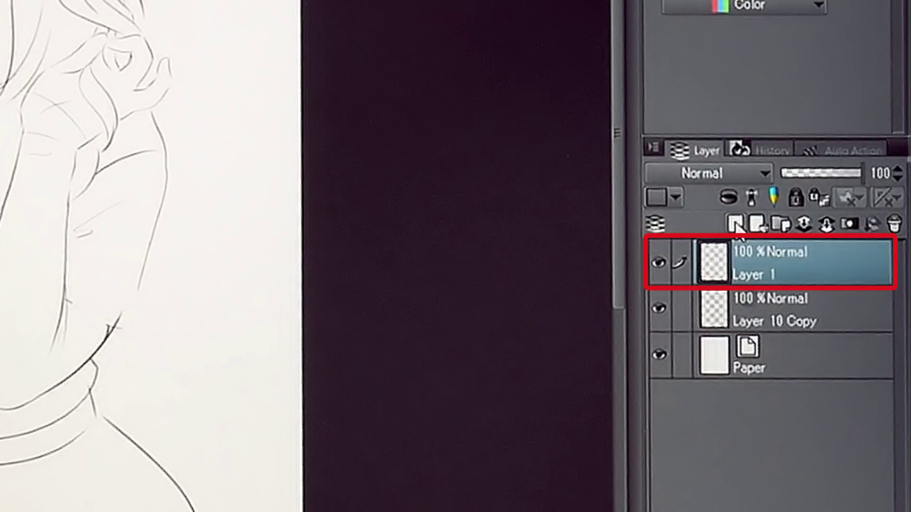
drag(746, 268, 754, 332)
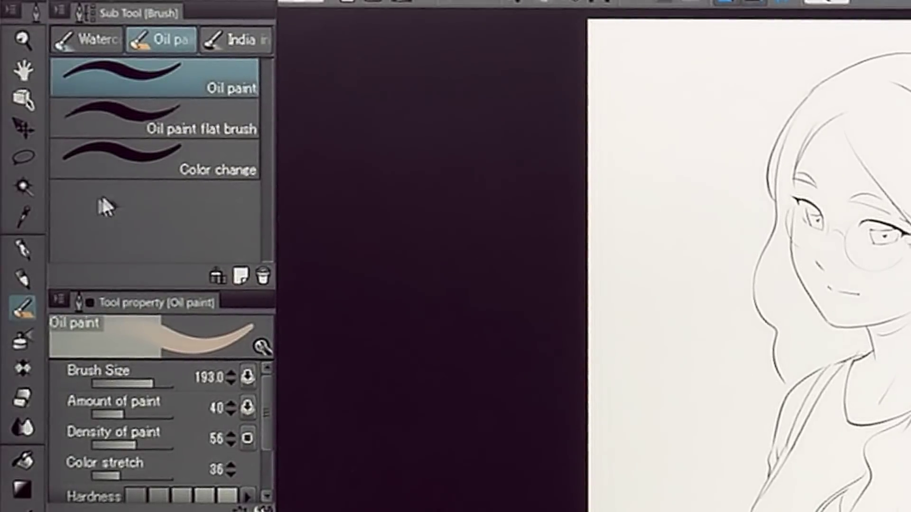
Step: Use Auto select to fill Layer 1 entirely with a bright, slightly desaturated yellow
click(22, 187)
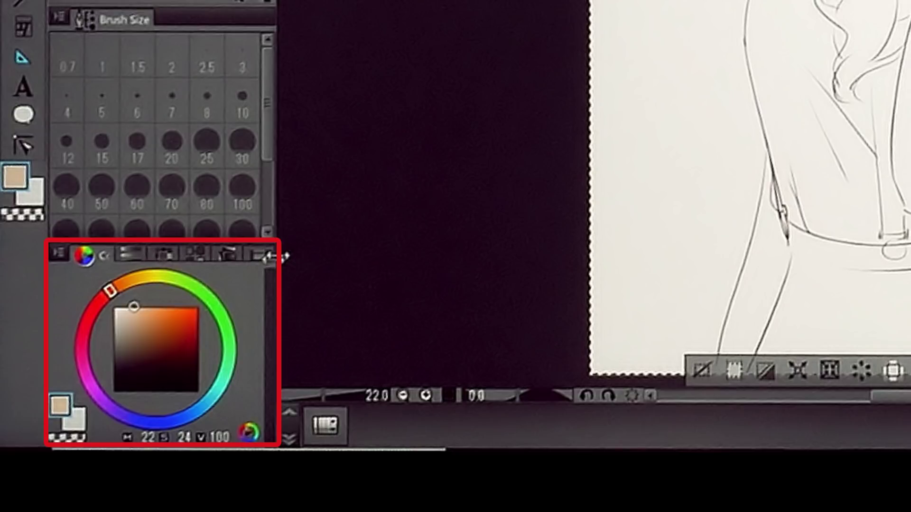
click(143, 274)
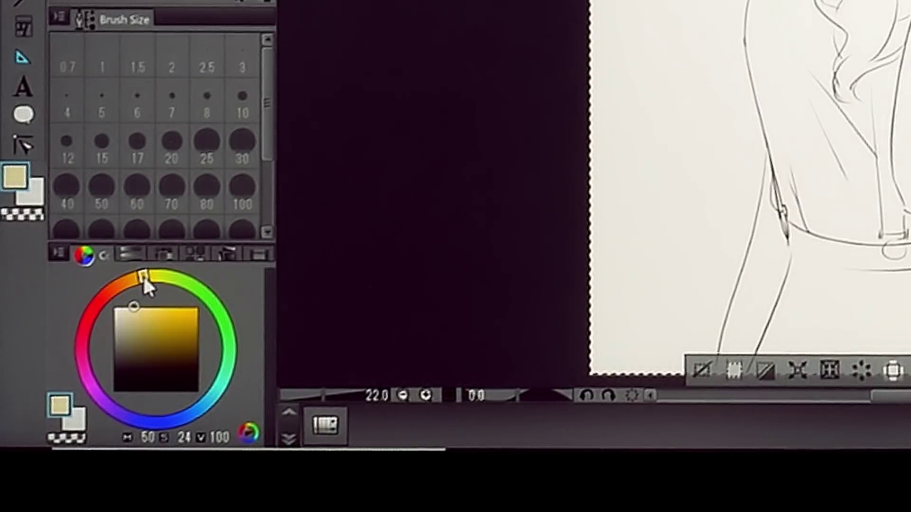
drag(134, 307, 192, 307)
click(187, 306)
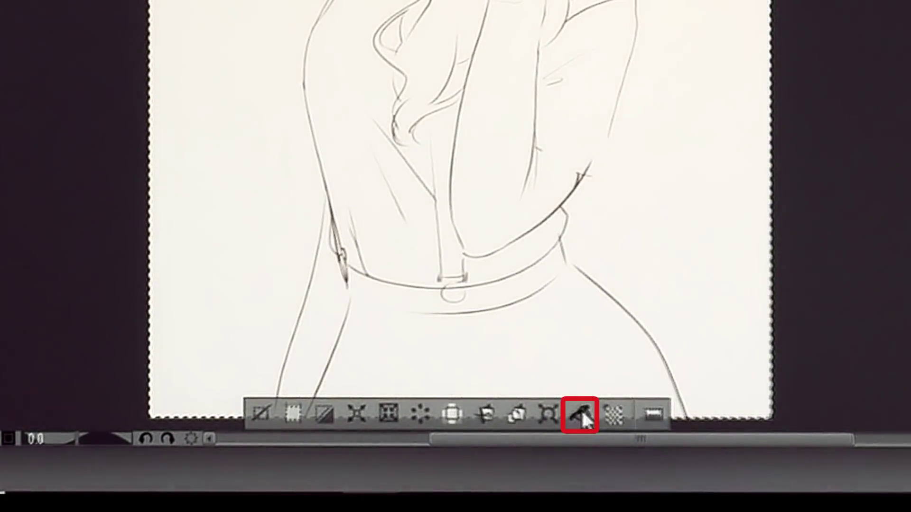
click(580, 410)
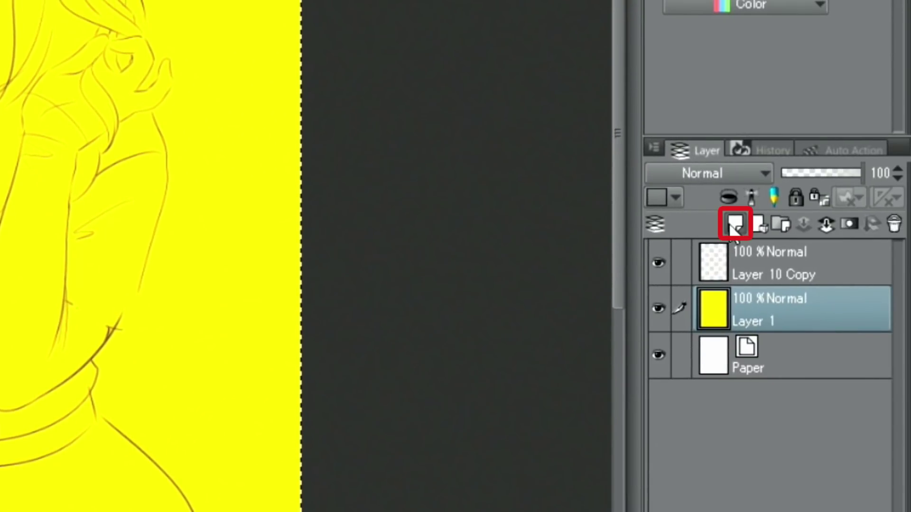
Step: Add Layer 2 above the yellow layer for the skin and select the Oil paint brush
click(734, 223)
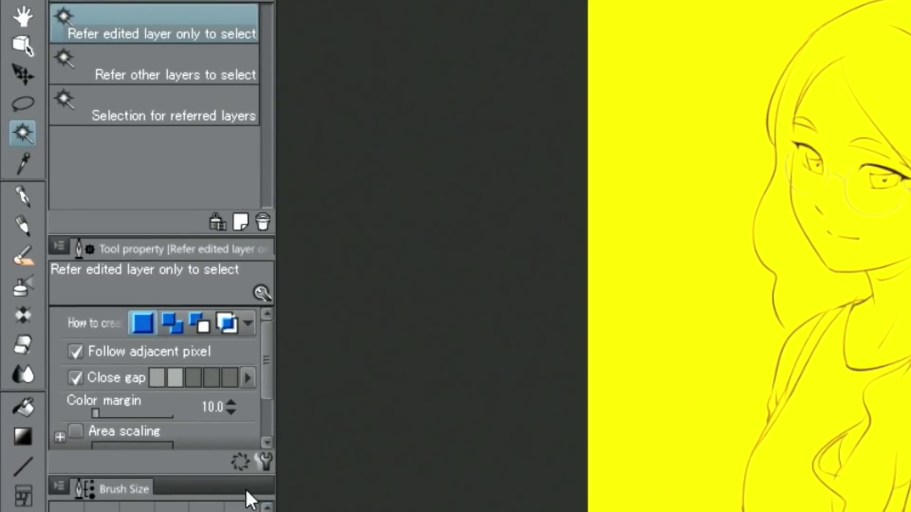
click(21, 260)
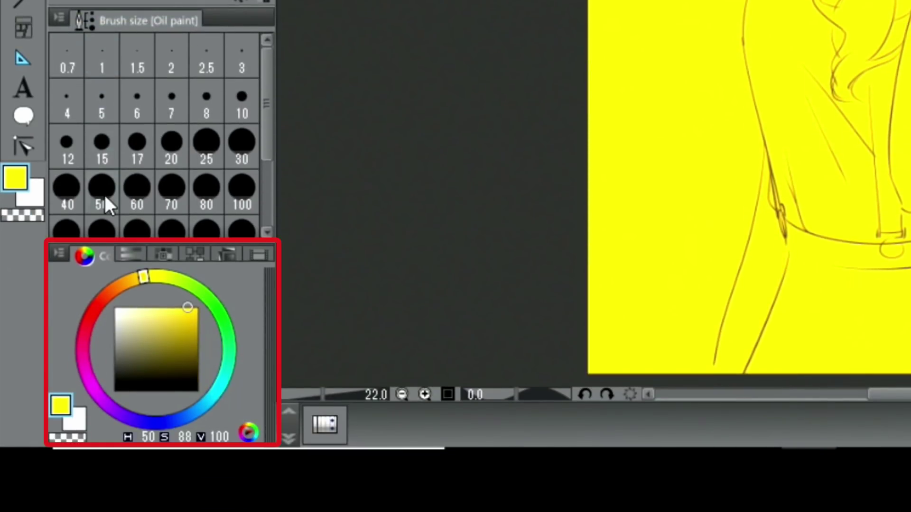
Step: Paint pale peach skin on the fingertip and arm edge at brush size 73.7, zoomed in
click(125, 280)
drag(156, 332, 155, 294)
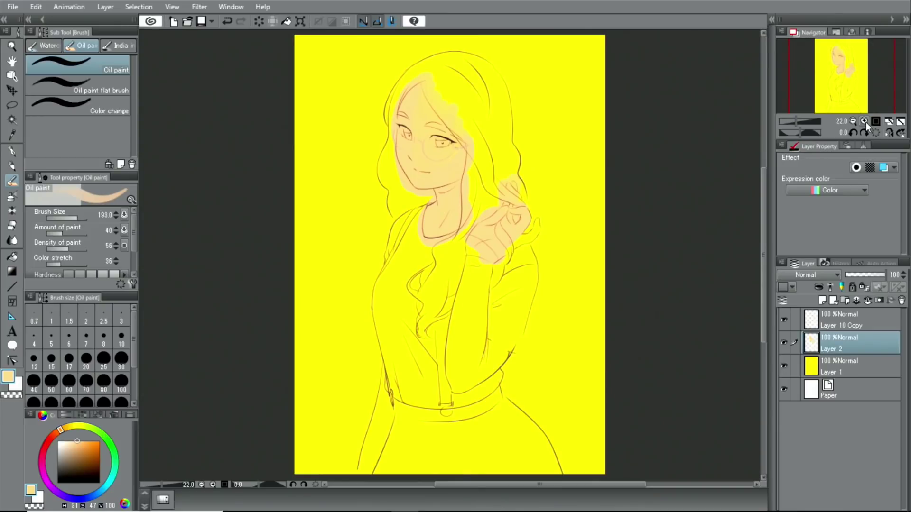
click(864, 121)
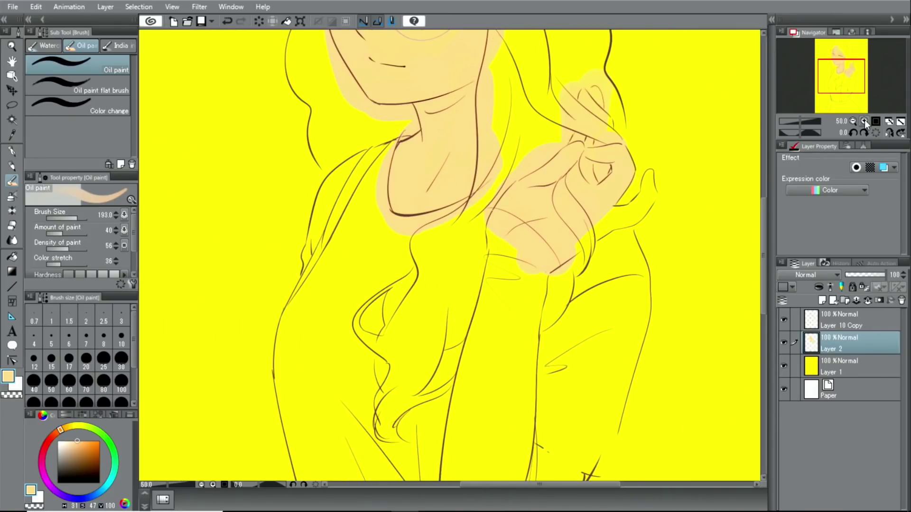
drag(848, 82, 851, 67)
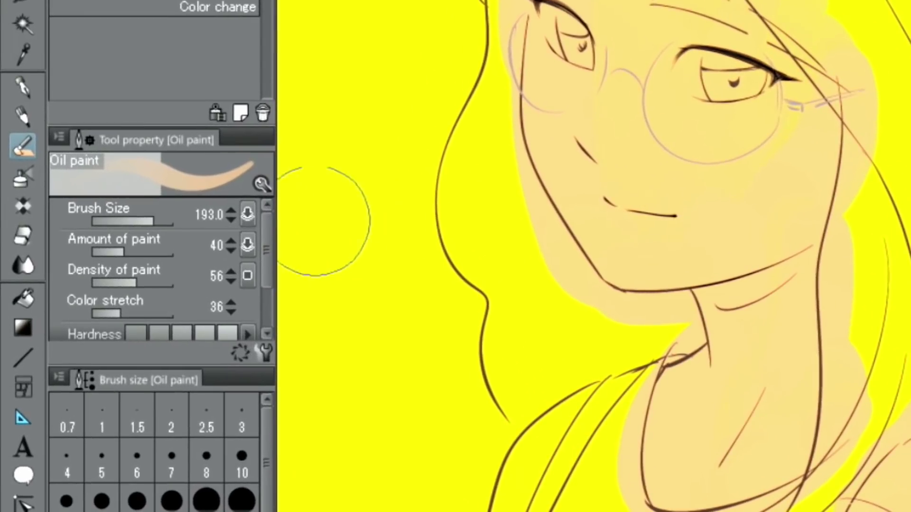
click(77, 218)
drag(154, 222, 147, 224)
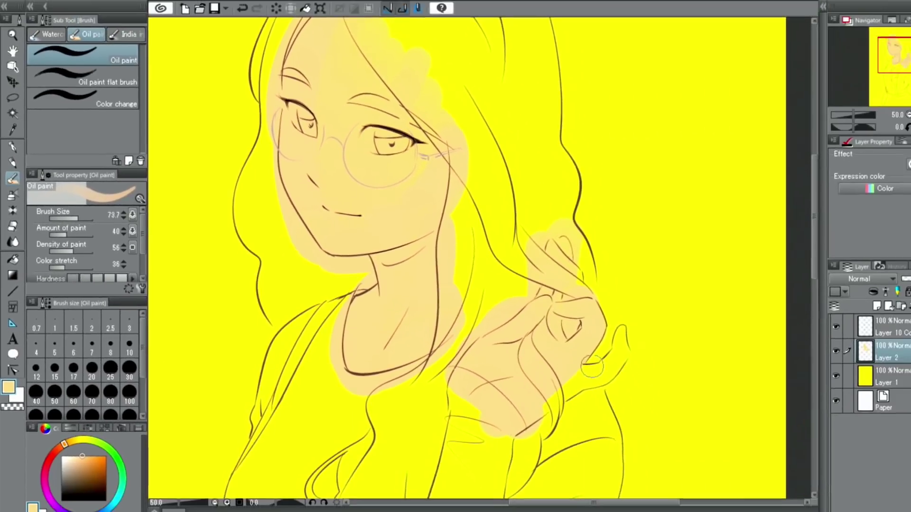
drag(591, 366, 618, 356)
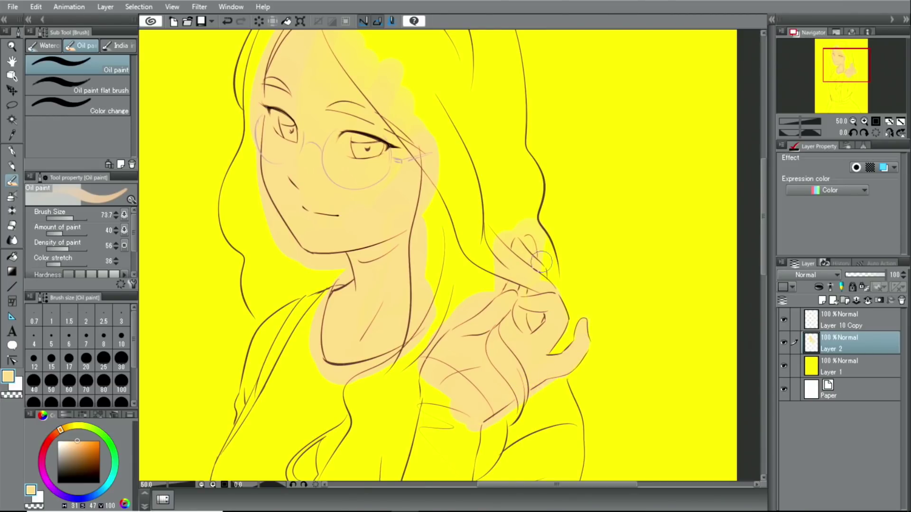
drag(427, 344, 410, 394)
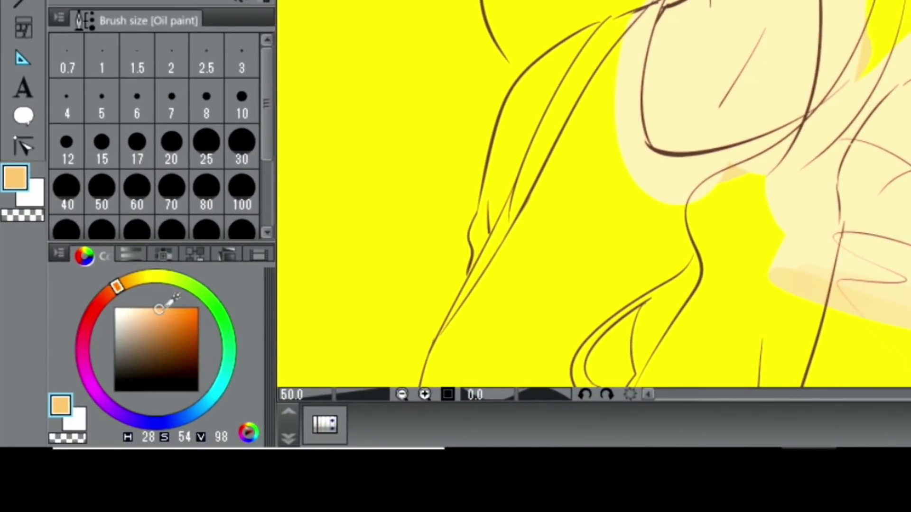
Step: Darken the orange and shade the cheek, jaw and back of the hand at size 120
drag(159, 309, 163, 315)
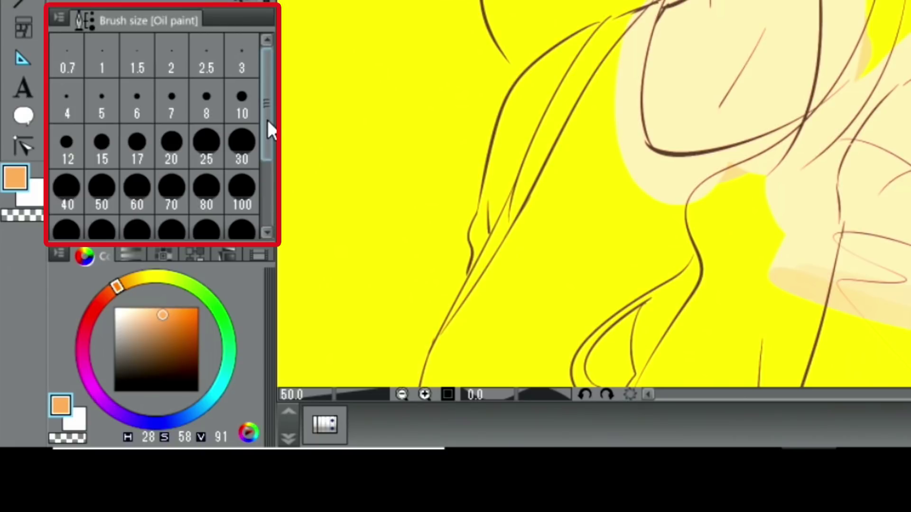
drag(267, 119, 263, 146)
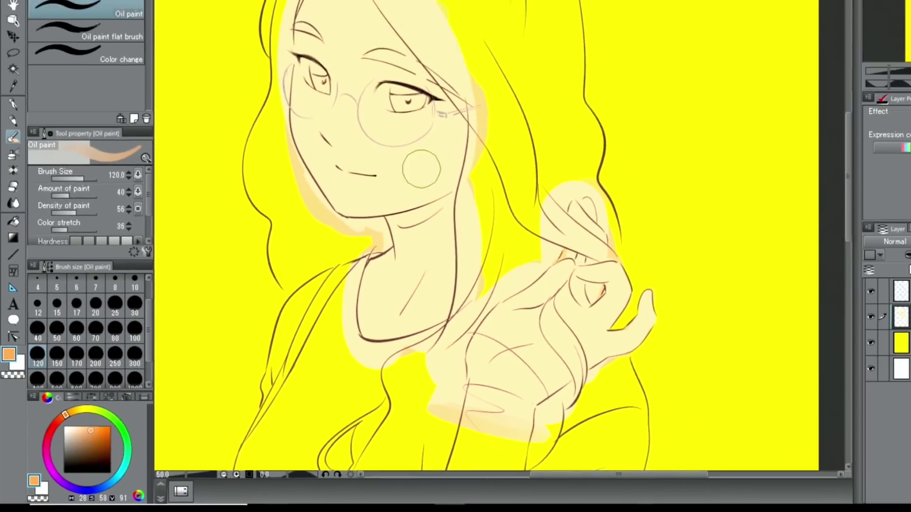
mouse_move(422, 181)
mouse_down()
mouse_move(347, 256)
mouse_move(367, 223)
mouse_move(318, 251)
mouse_move(384, 196)
mouse_move(356, 64)
mouse_up()
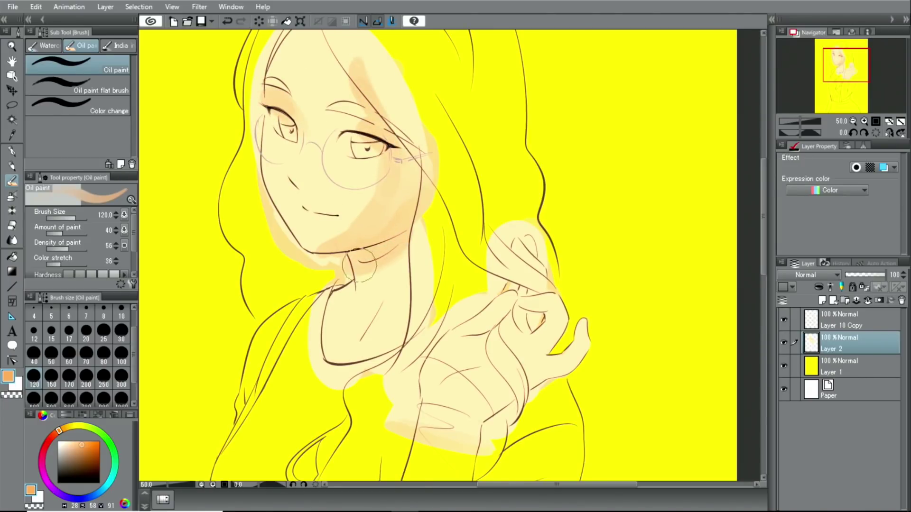
drag(506, 317, 467, 341)
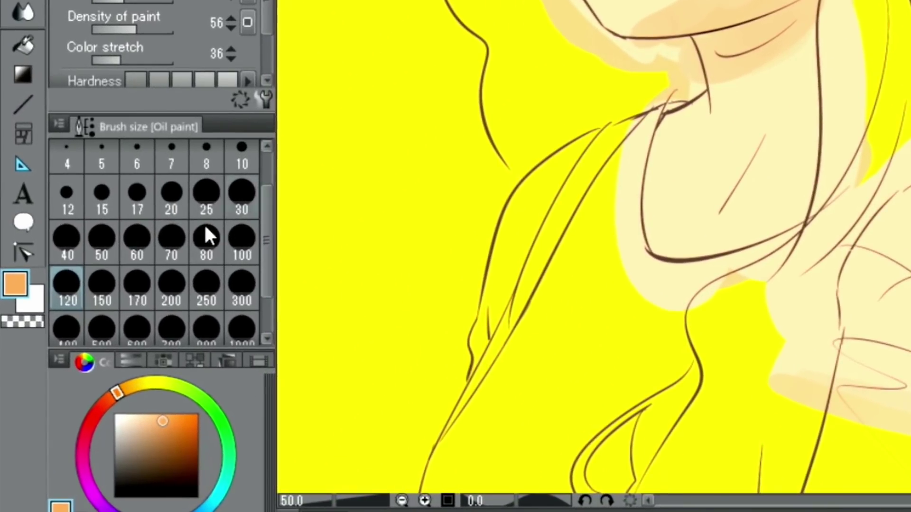
Step: At brush size 70, fill the fingertip gap and deepen shading on wrist, hand and jaw
click(129, 312)
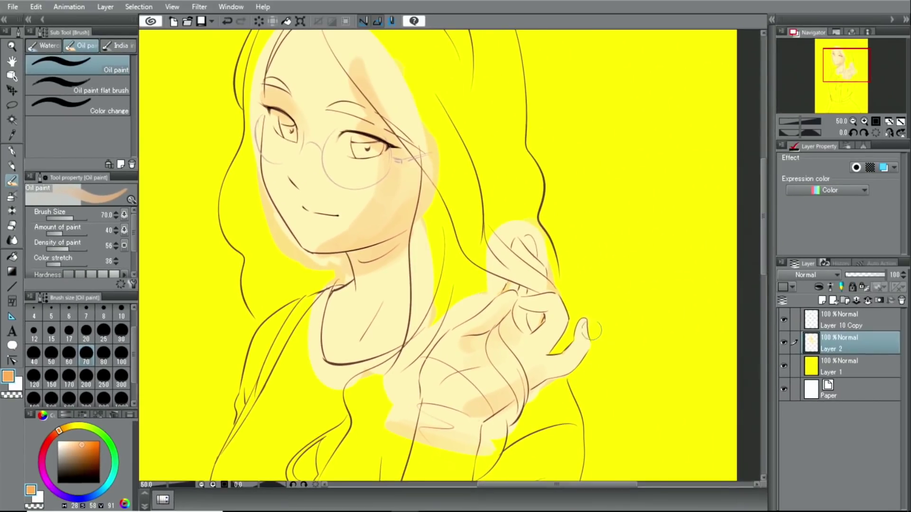
drag(588, 345, 572, 364)
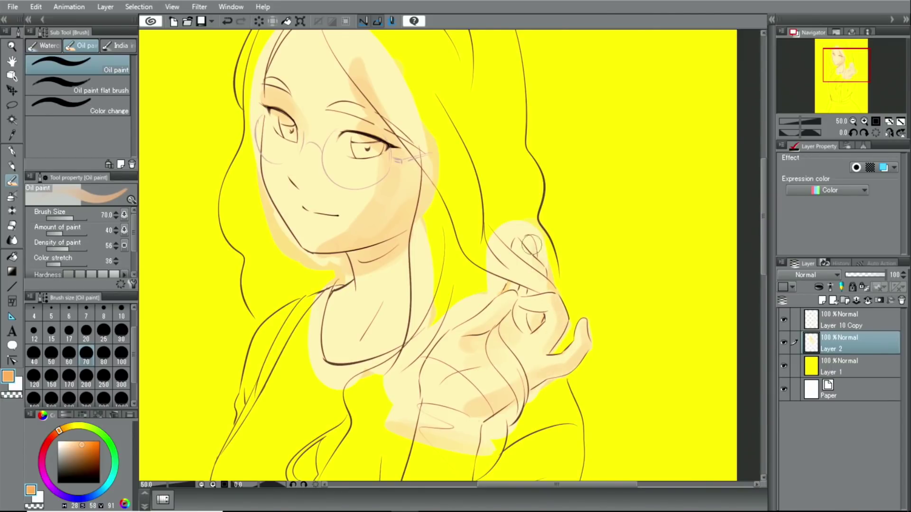
drag(488, 403, 479, 411)
drag(458, 343, 475, 335)
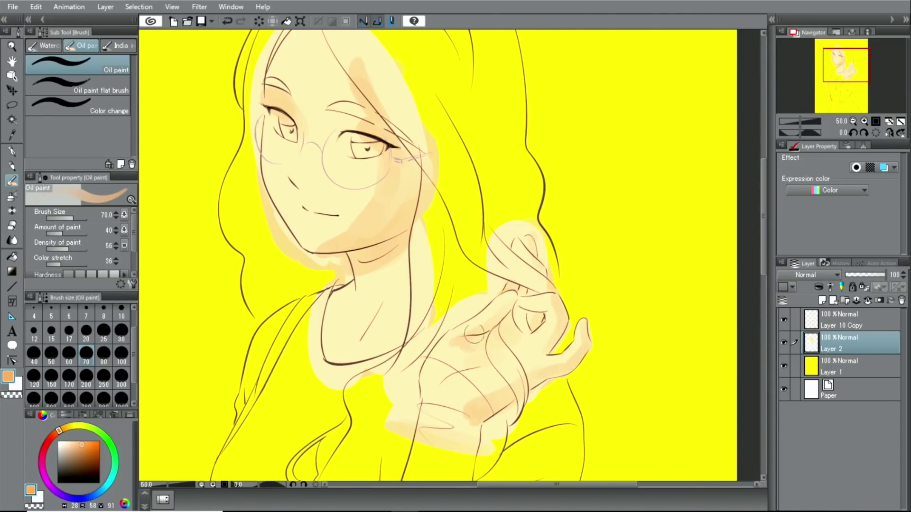
mouse_move(401, 220)
mouse_down()
mouse_move(408, 145)
mouse_move(381, 234)
mouse_up()
Step: Zoom in on the face and add orange shading to the forehead, upper lip and nose
drag(835, 72, 831, 70)
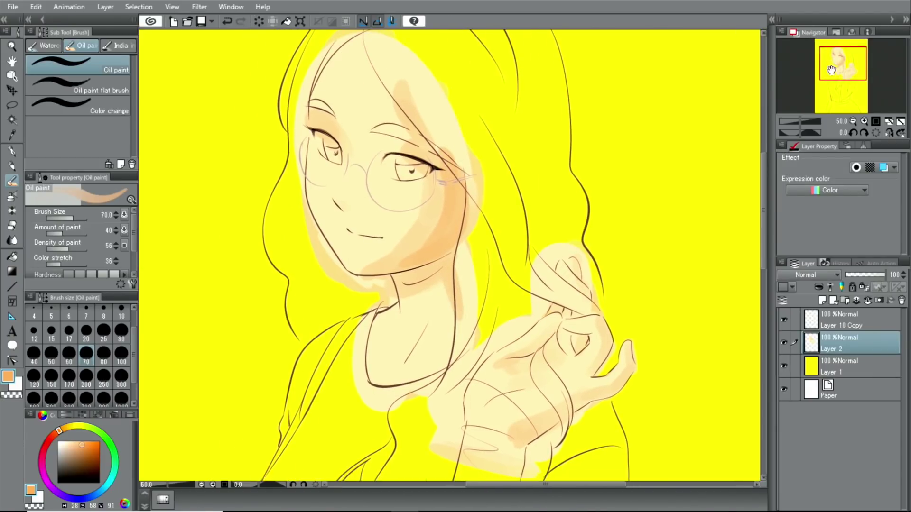
click(863, 121)
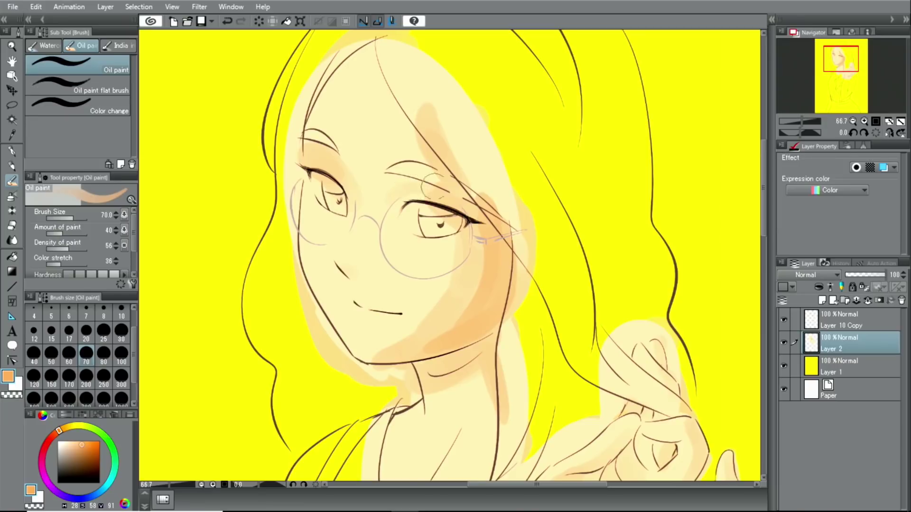
drag(418, 152, 415, 95)
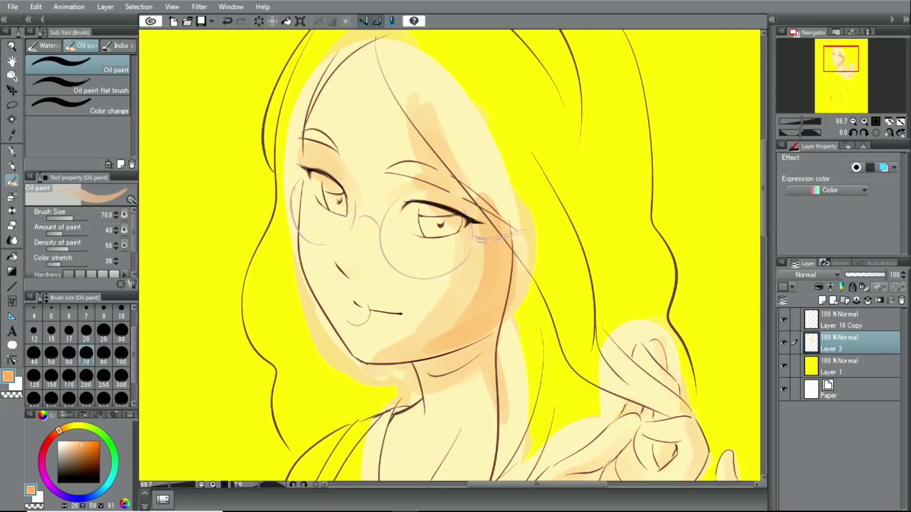
drag(357, 302, 378, 306)
drag(344, 265, 353, 278)
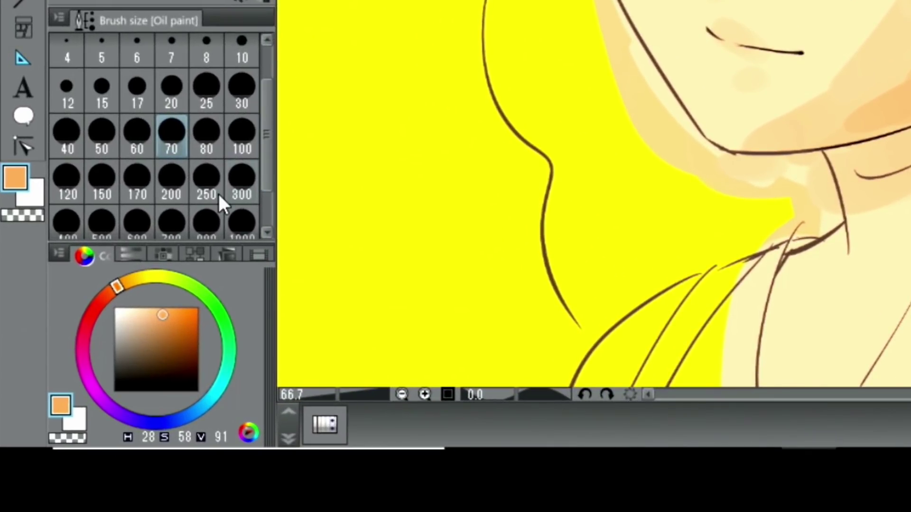
Step: In a redder, darker orange, shade the jaw, neck and hair-edge cheek, and blush the nose
click(169, 324)
click(111, 291)
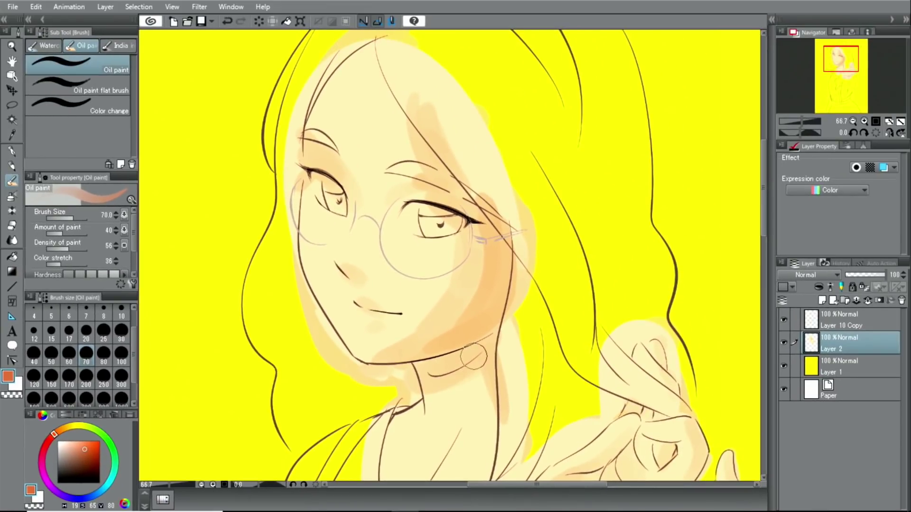
drag(447, 364, 484, 344)
drag(412, 375, 508, 323)
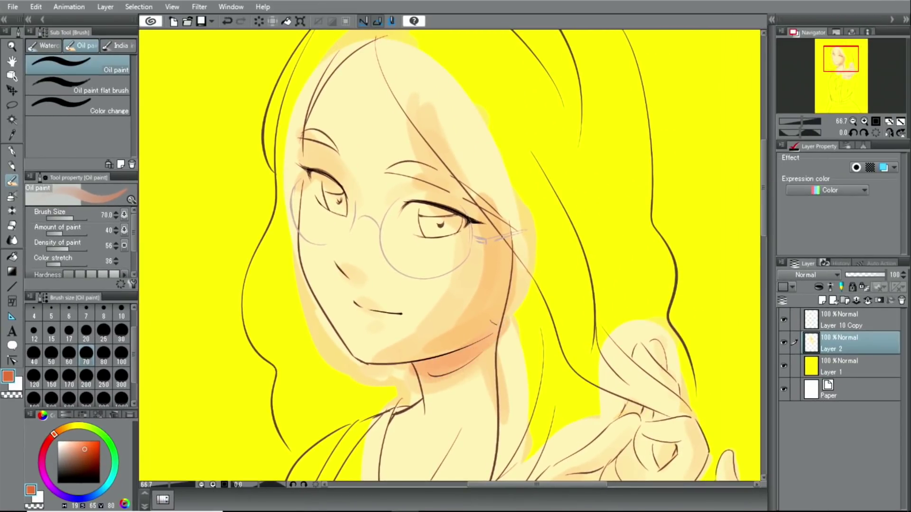
mouse_move(517, 279)
mouse_down()
mouse_move(493, 325)
mouse_move(516, 237)
mouse_move(508, 214)
mouse_up()
drag(498, 294, 503, 204)
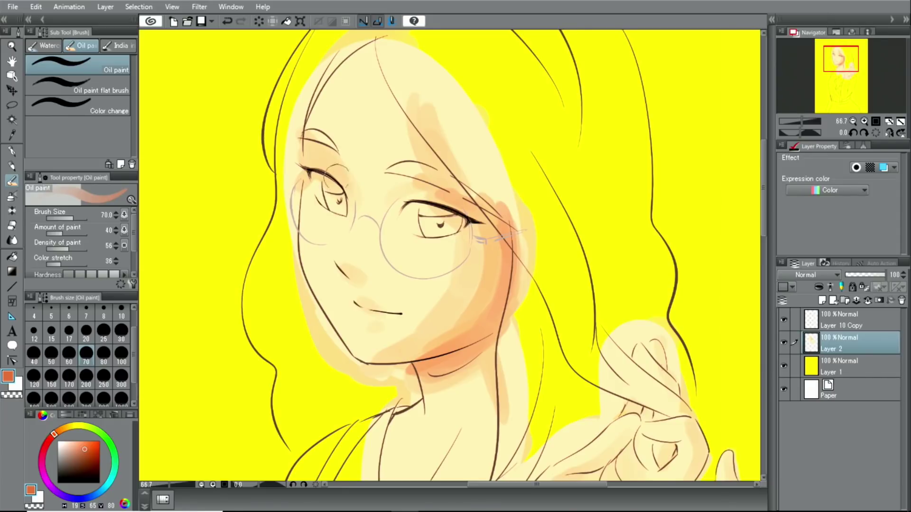
drag(356, 275, 363, 285)
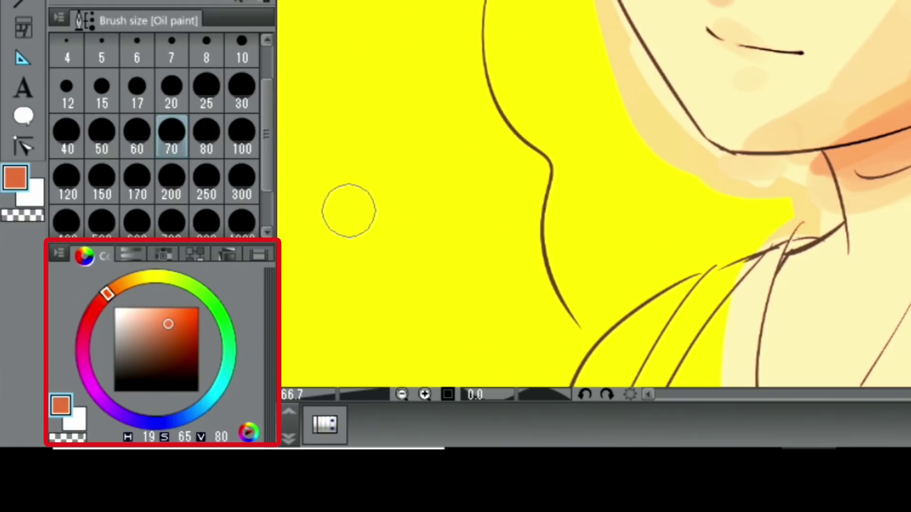
Step: Set the drawing colour to a slightly desaturated pale peach-cream in the saturation/value square
click(140, 312)
drag(138, 278, 136, 280)
click(139, 311)
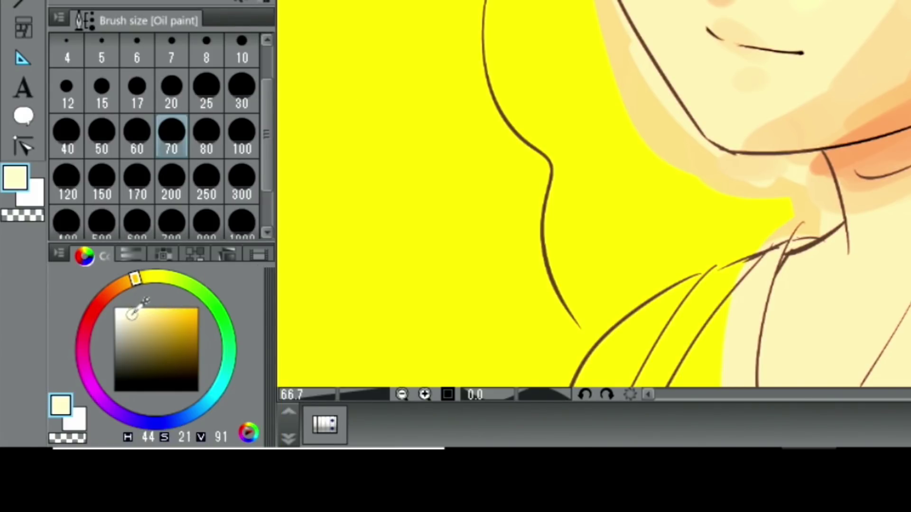
drag(132, 311, 128, 312)
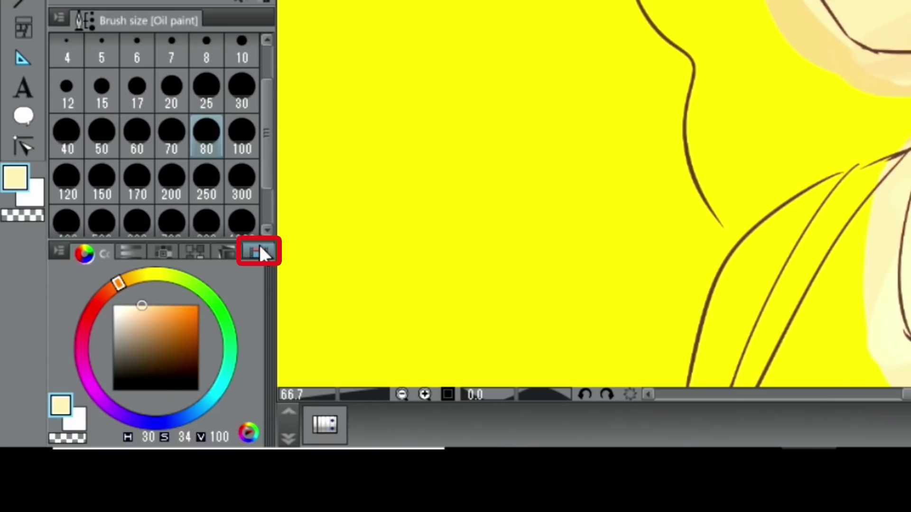
Step: Switch to the Color Set swatches and pick a light orange skin tone
click(259, 251)
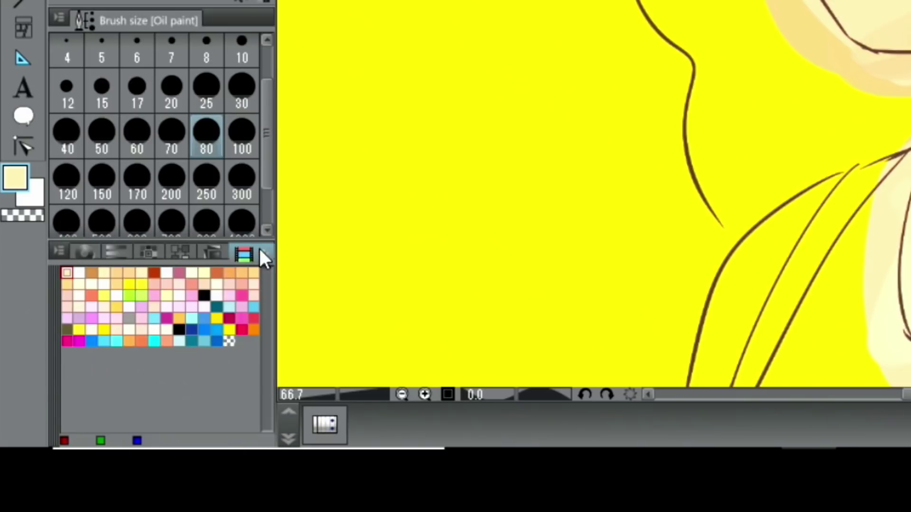
click(117, 272)
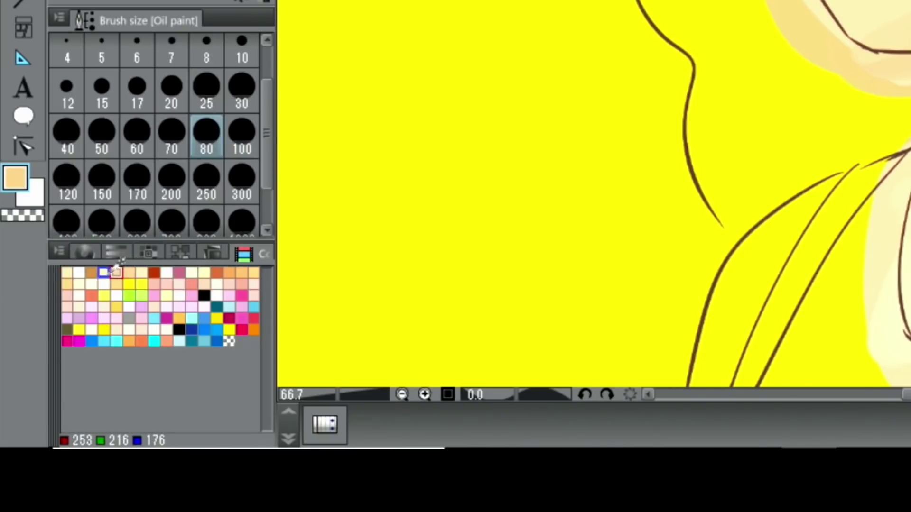
click(116, 272)
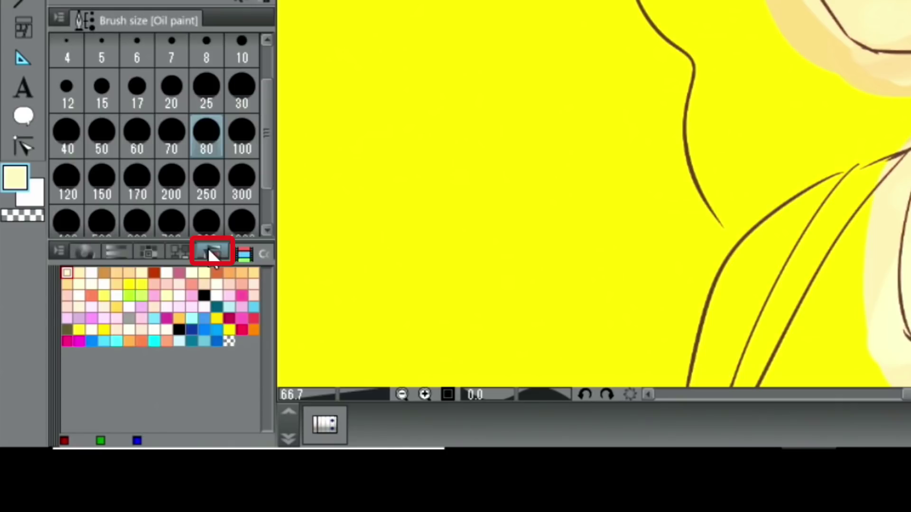
Step: Pick a darker orange in the Approximate Color grid and shade the left eyelid
click(209, 251)
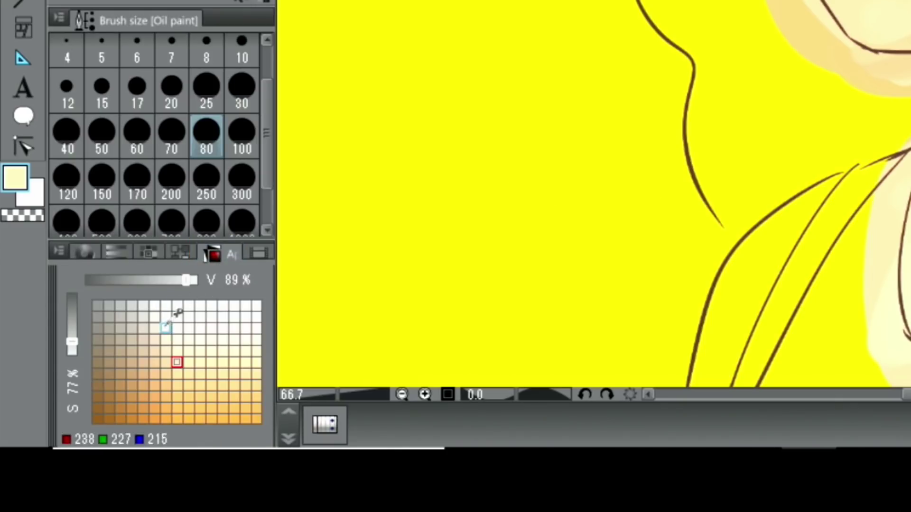
drag(184, 355, 148, 397)
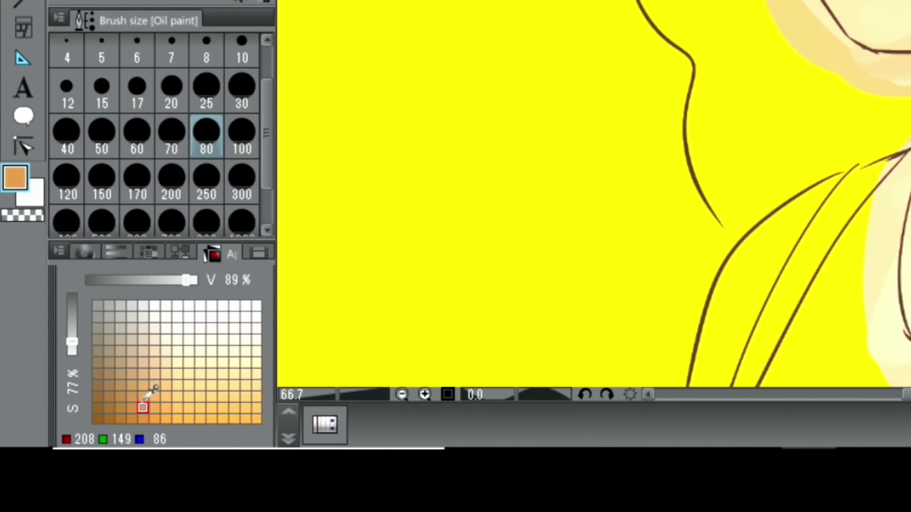
mouse_move(146, 401)
mouse_down()
mouse_move(135, 404)
mouse_move(148, 403)
mouse_up()
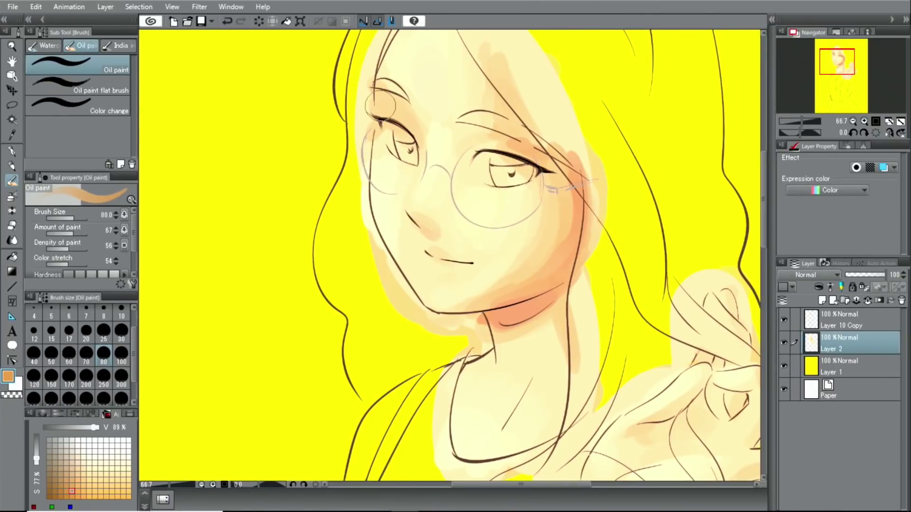
drag(379, 105, 408, 123)
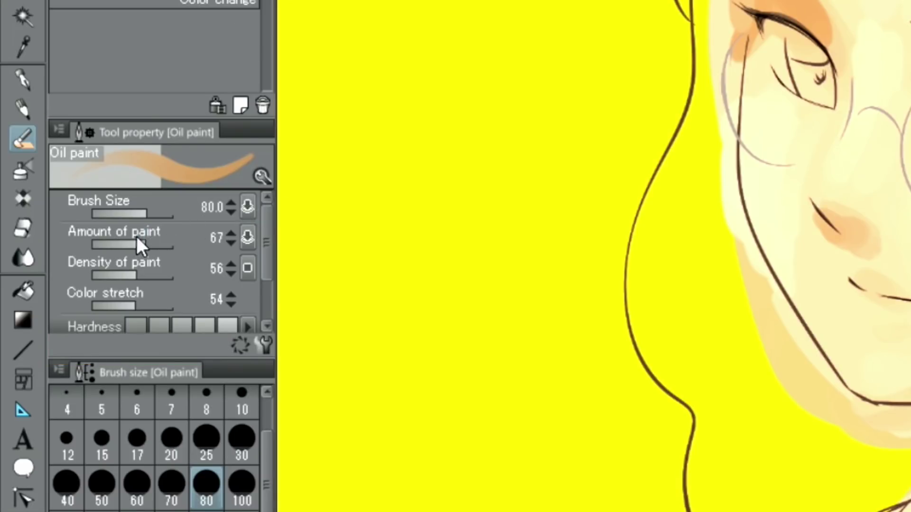
Step: Brush thin orange onto the upper eyelid at paint amount 38, then pick pale cream and restore 67
drag(137, 243, 121, 243)
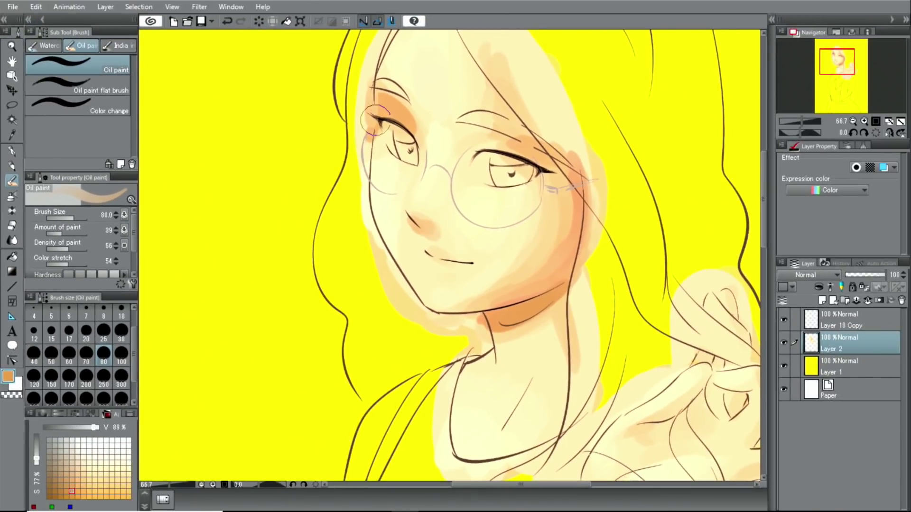
drag(375, 120, 407, 113)
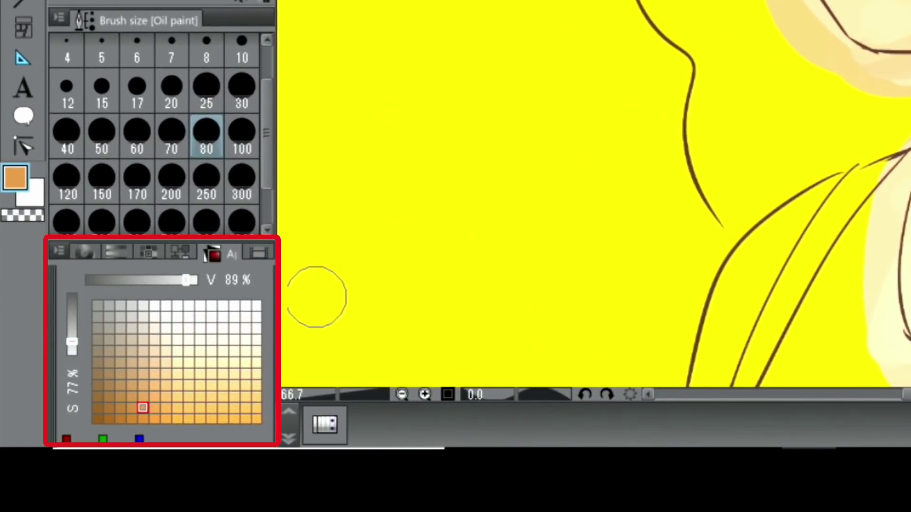
drag(219, 337, 245, 351)
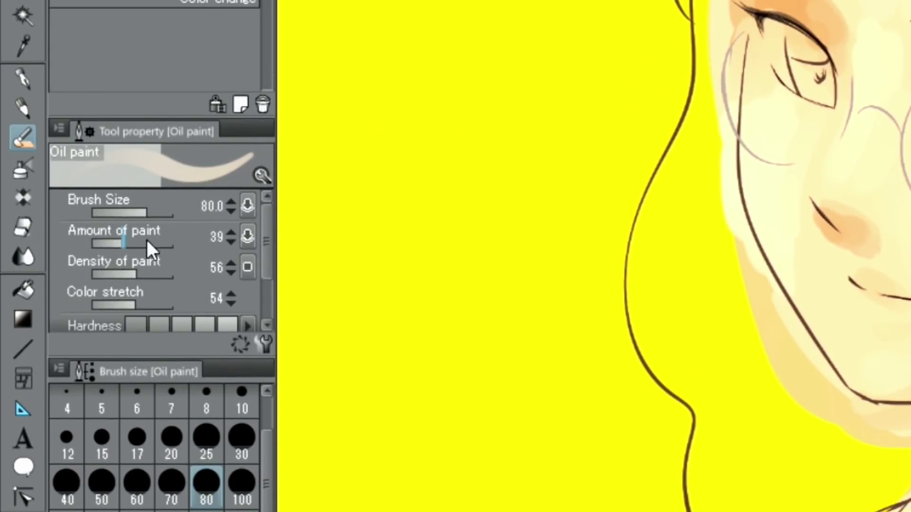
click(147, 240)
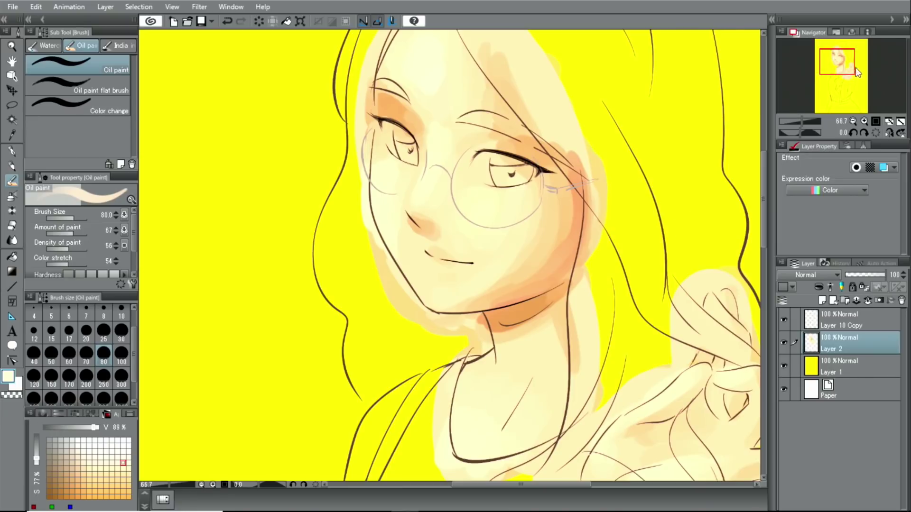
Step: Zoom to 100% on the girl's face, pick orange, and shrink the brush to 14.1
drag(857, 72, 859, 71)
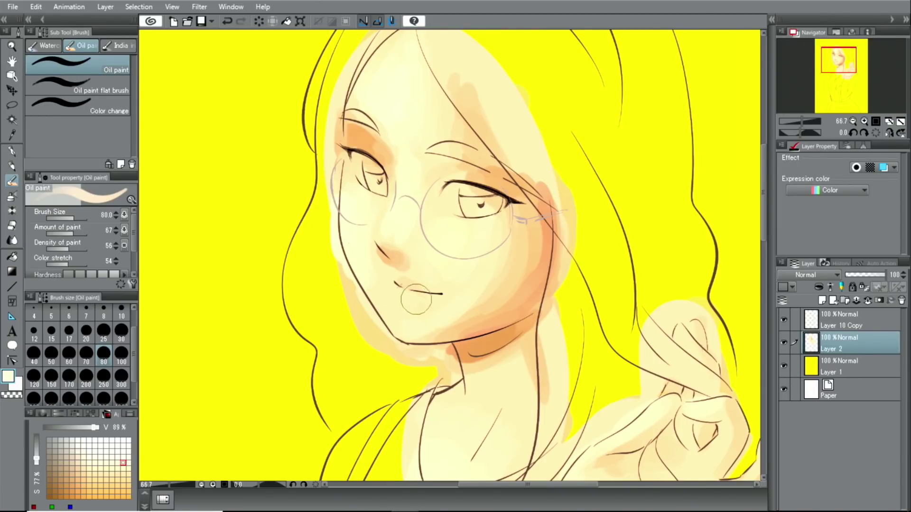
click(863, 120)
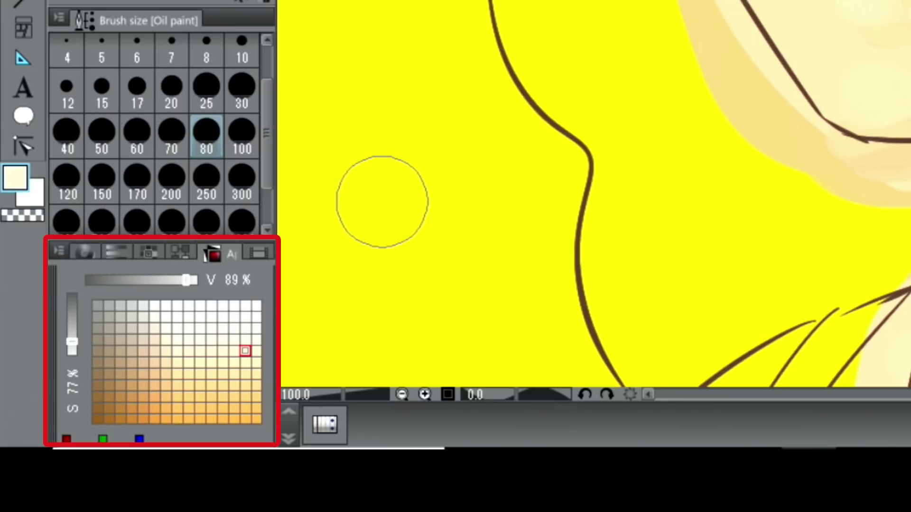
click(166, 388)
click(154, 395)
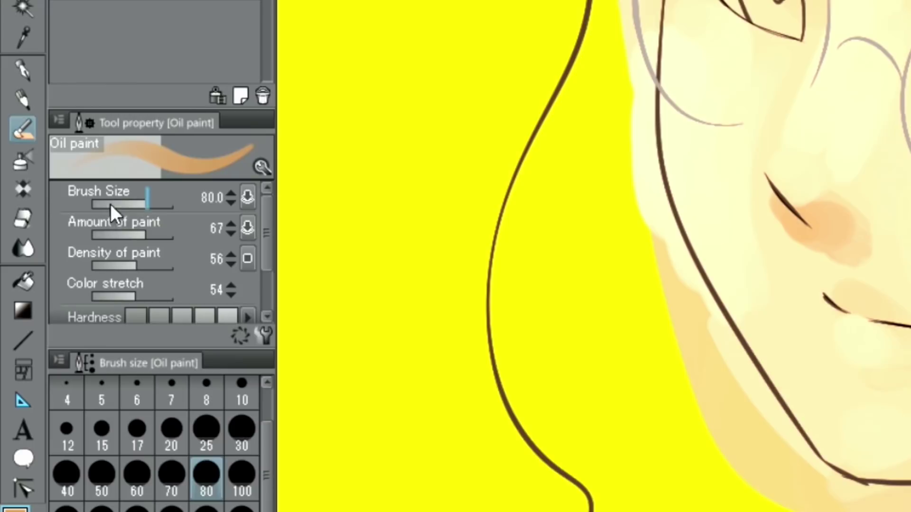
drag(110, 204, 133, 206)
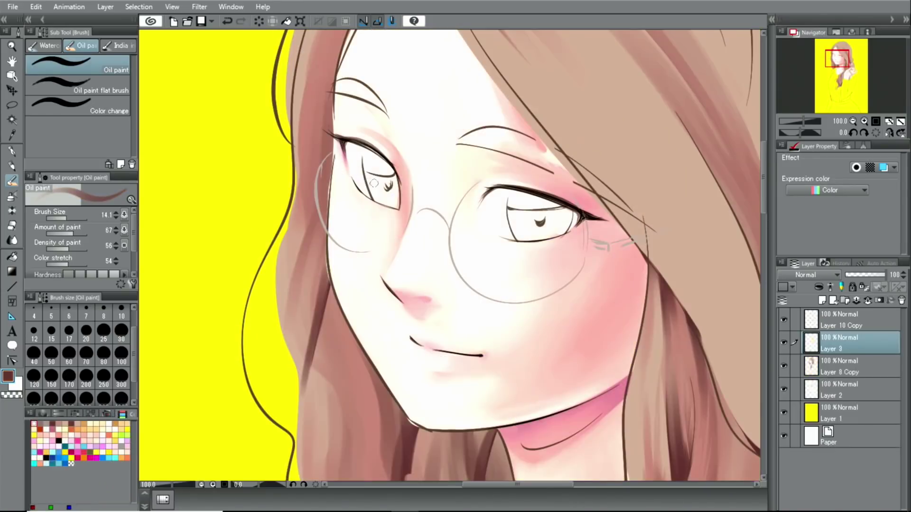
Step: Paint both irises dark brown, then blend light peach highlights from the fringe to the crown
drag(370, 175, 385, 198)
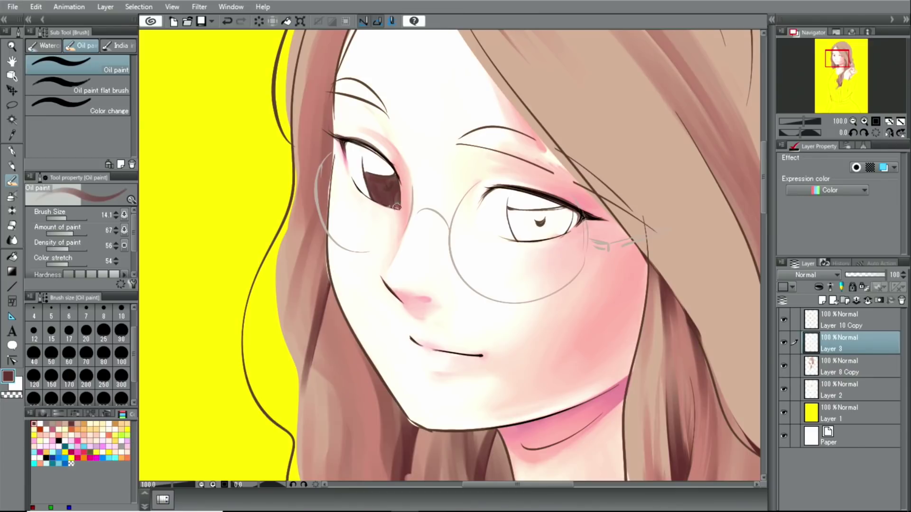
drag(548, 229, 560, 231)
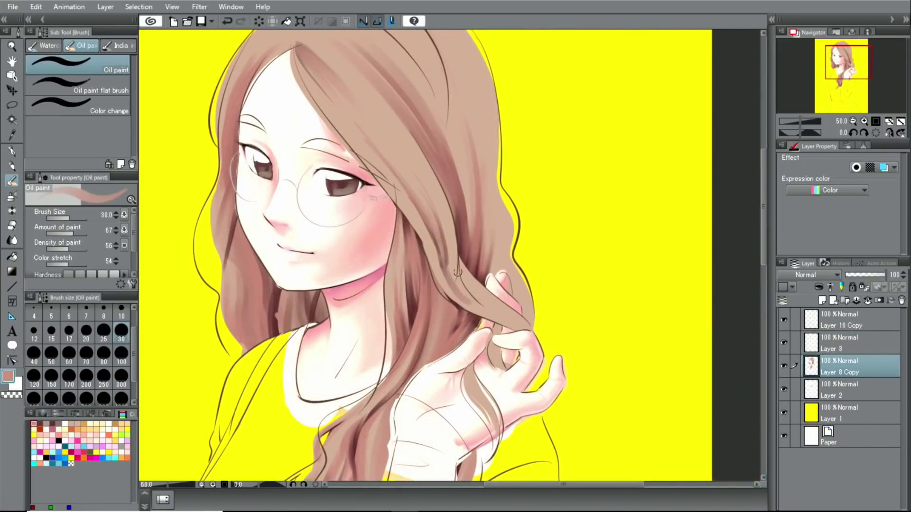
click(76, 424)
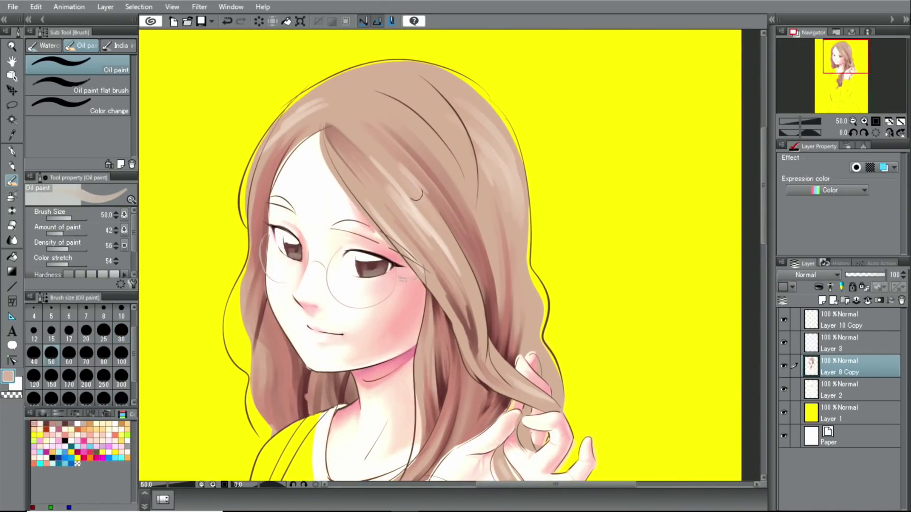
drag(417, 221, 289, 121)
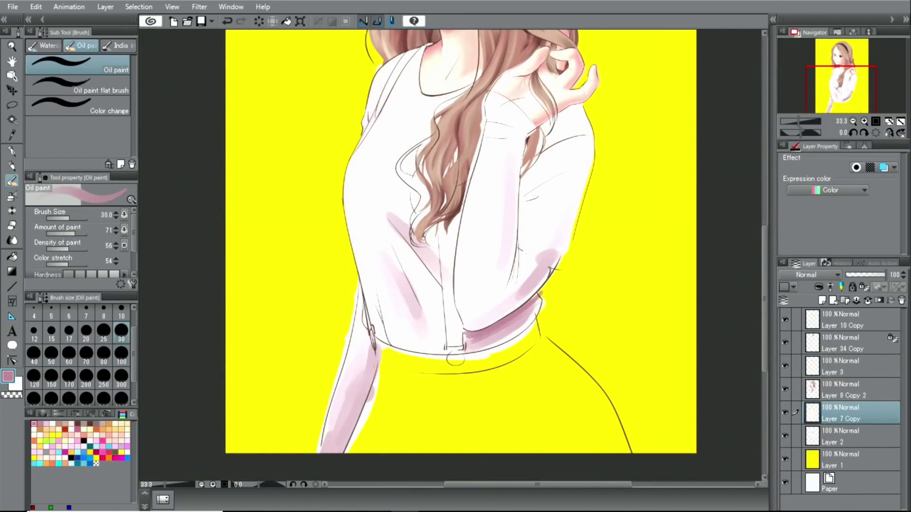
Step: Shade the shirt sleeve pink near the elbow and along its right edge
drag(552, 260, 510, 308)
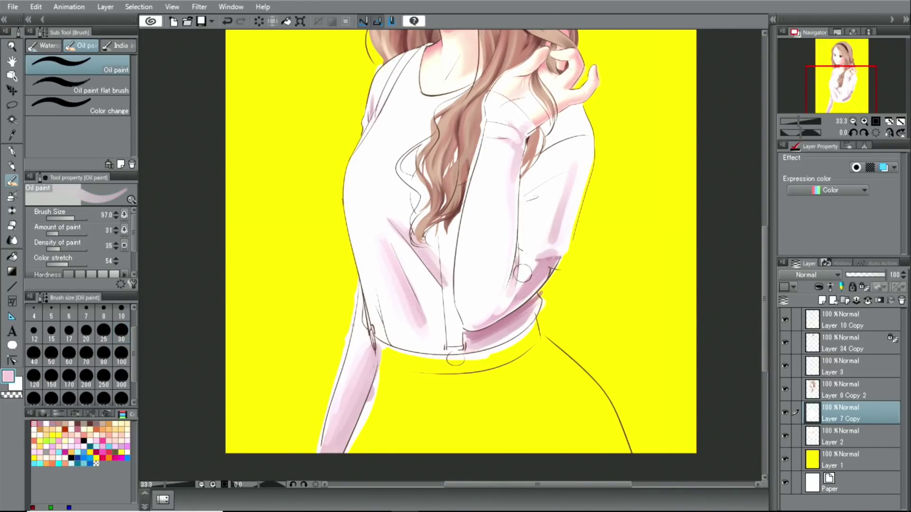
drag(536, 264, 550, 189)
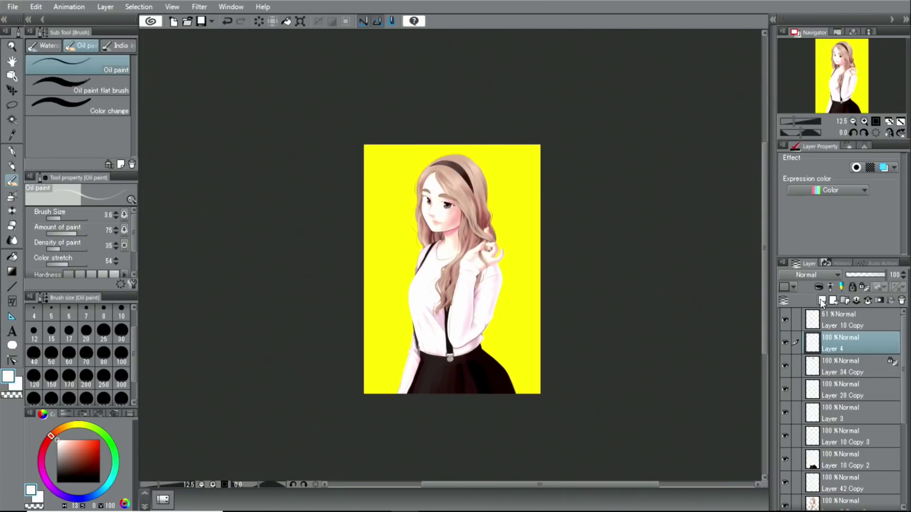
Step: Set the layer blend mode to Color burn and soft-airbrush the right side of the hair darker
click(801, 275)
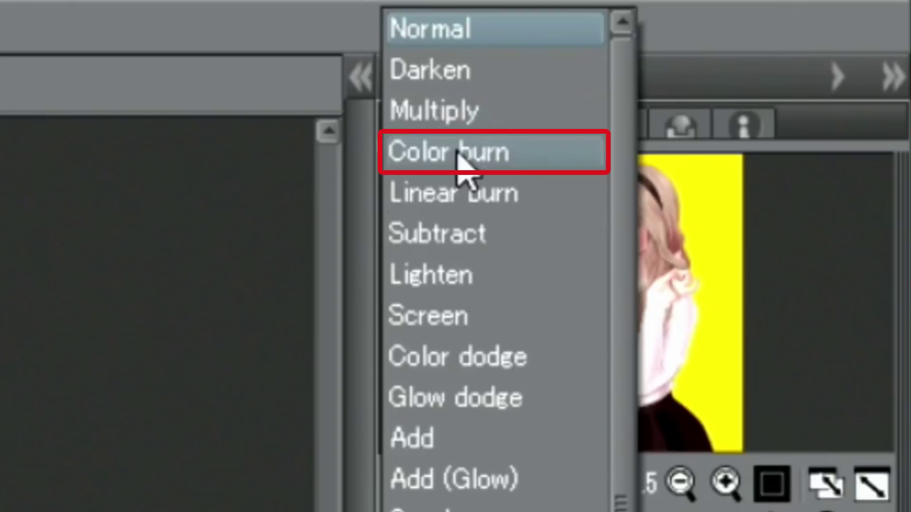
click(456, 151)
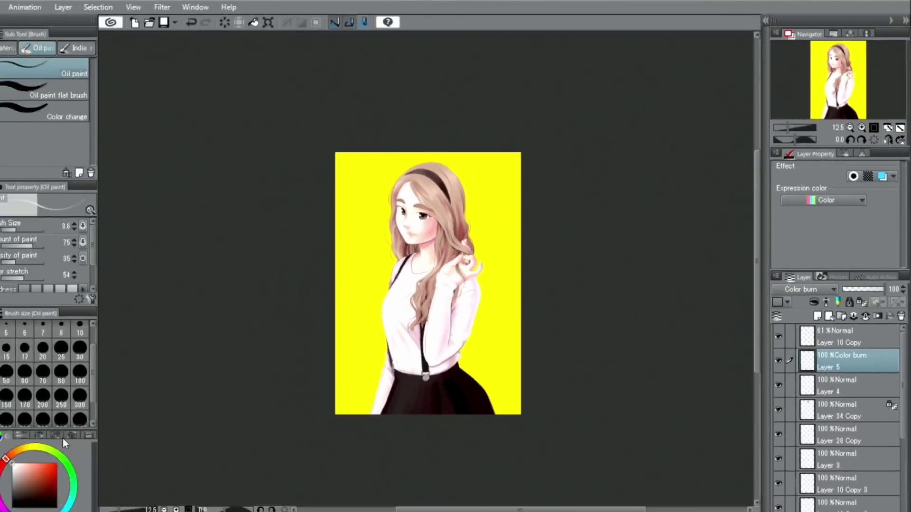
click(62, 438)
key(b)
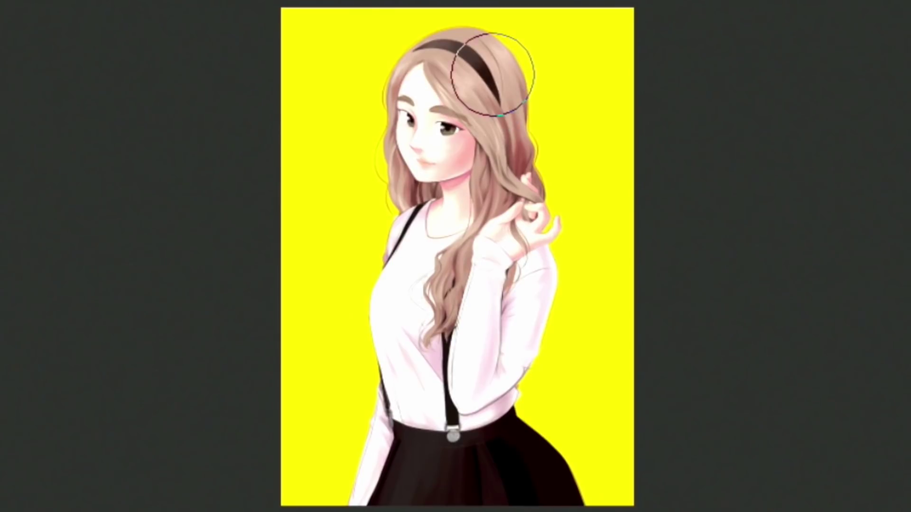
mouse_move(493, 75)
mouse_down()
mouse_move(488, 173)
mouse_move(509, 227)
mouse_move(514, 314)
mouse_move(489, 412)
mouse_move(506, 467)
mouse_up()
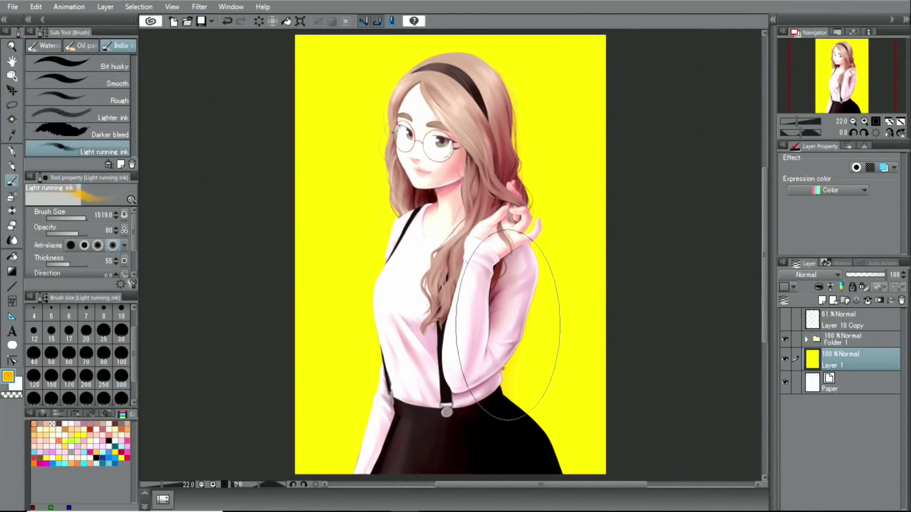
Step: Brush faint orange shading onto the background left of the body and beside the hair
drag(507, 325, 398, 336)
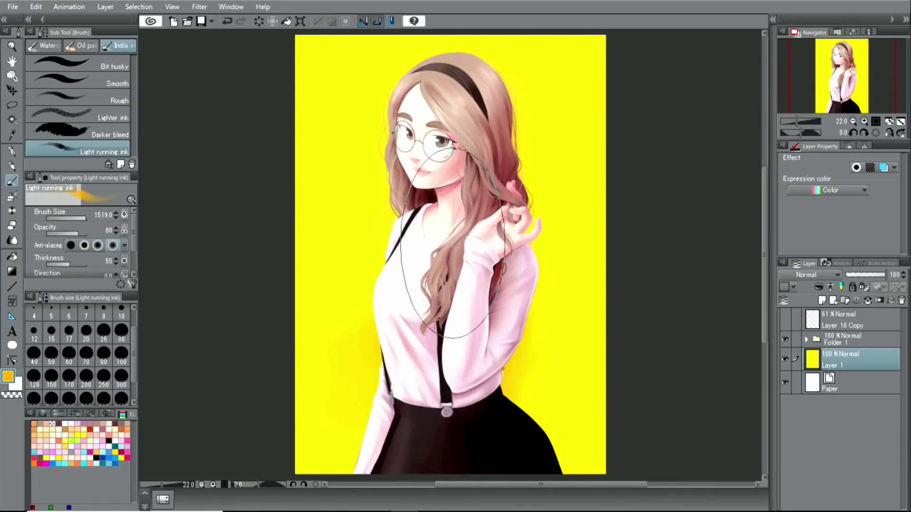
mouse_move(453, 243)
mouse_down()
mouse_move(396, 208)
mouse_move(483, 190)
mouse_move(472, 214)
mouse_up()
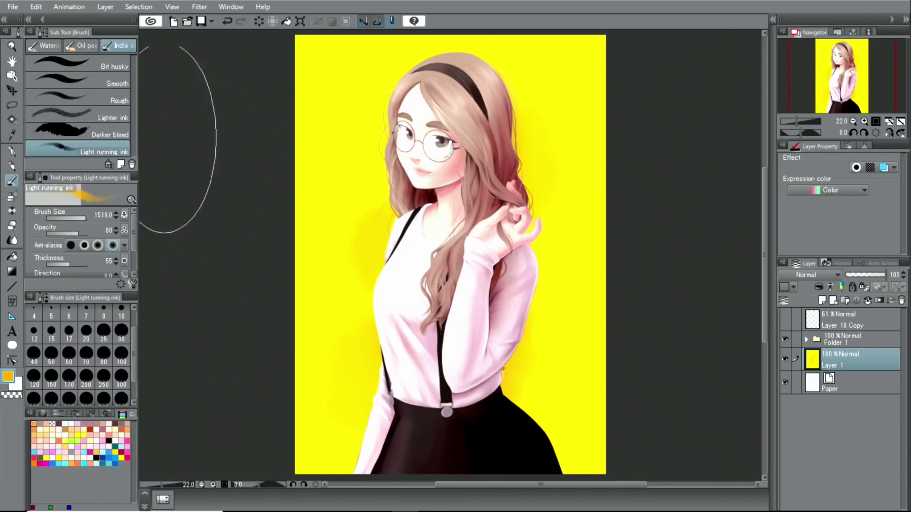